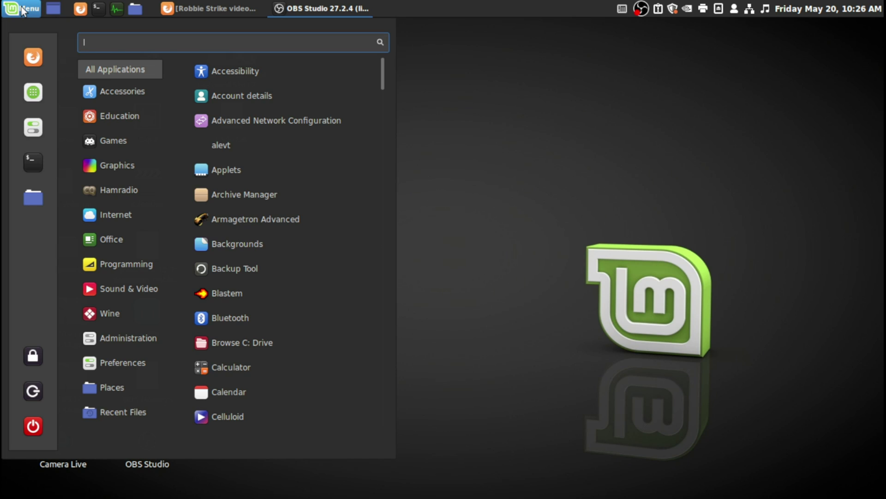
Launch NoMachine from the Internet category of the Linux Mint menu
mouse_move(111, 290)
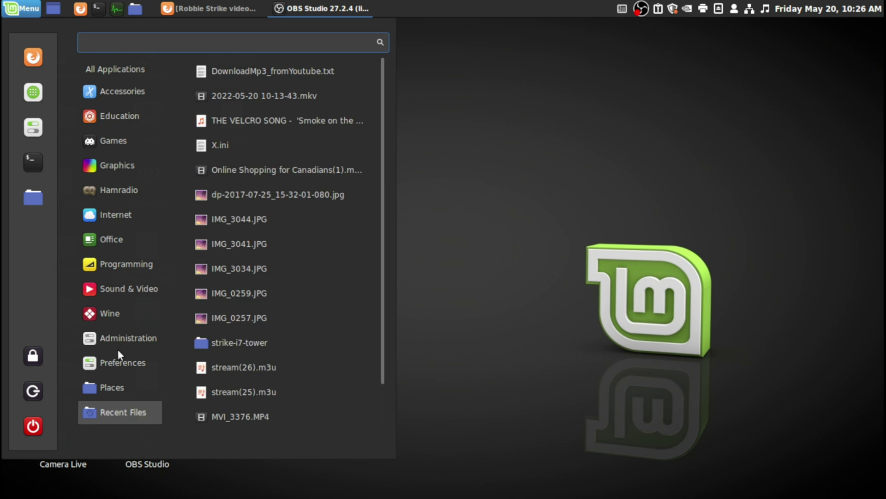
mouse_move(117, 215)
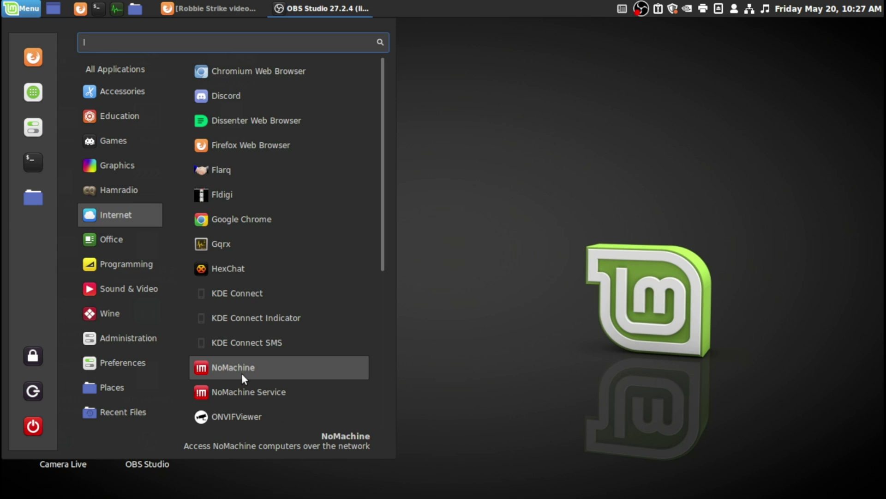
click(248, 373)
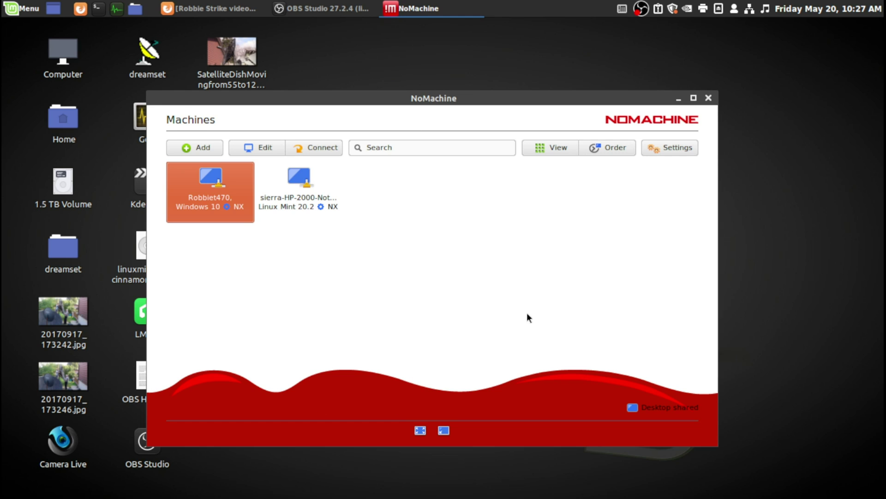
Maximize the NoMachine Machines window and bring up the Windows 10 machine's options menu
key(alt+F10)
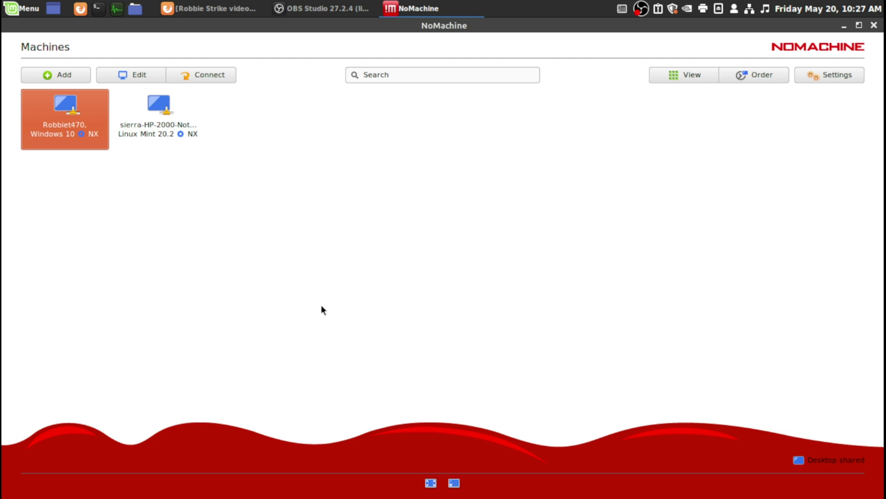
right_click(62, 113)
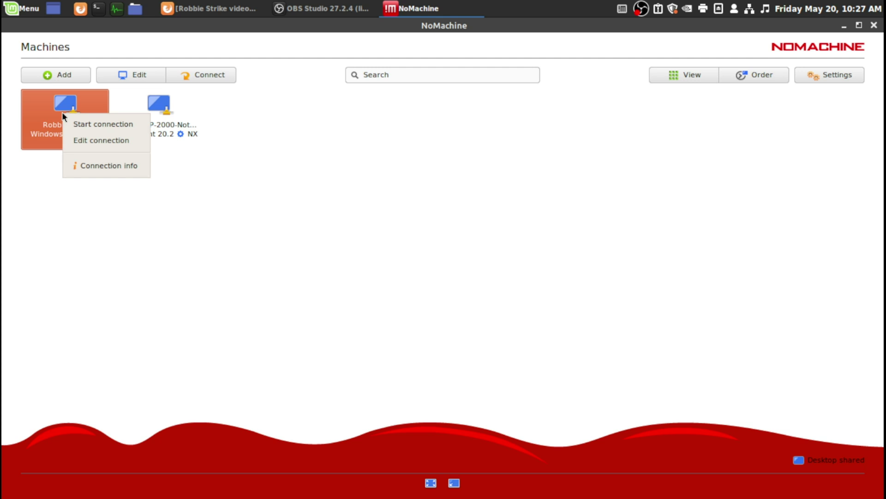
click(82, 140)
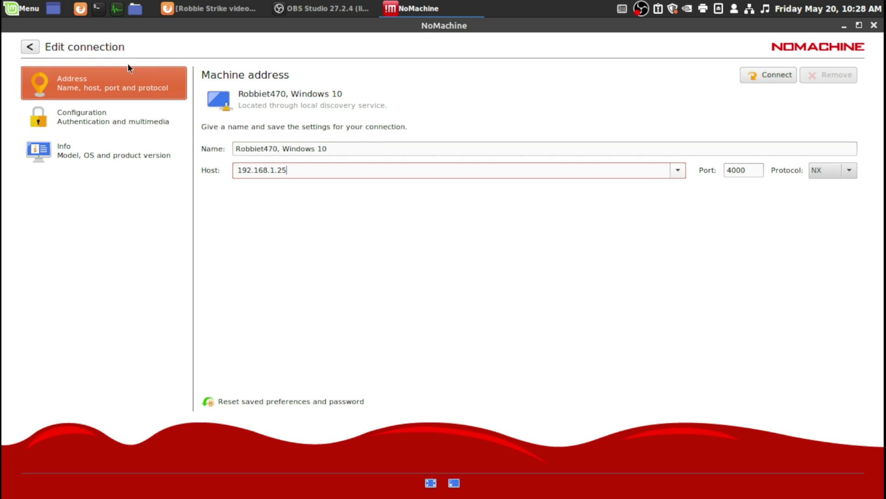
key(Escape)
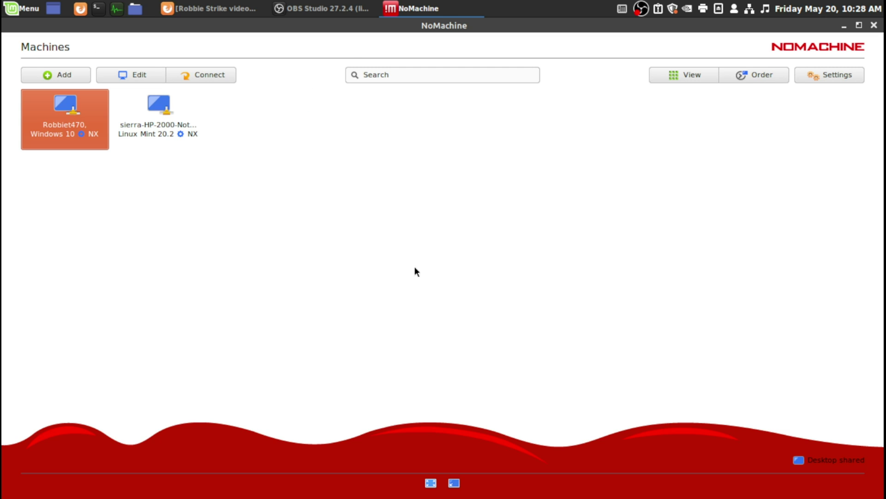
Connect to the Windows 10 PC, minimize the machine list, and dismiss all welcome guide pages
double_click(58, 115)
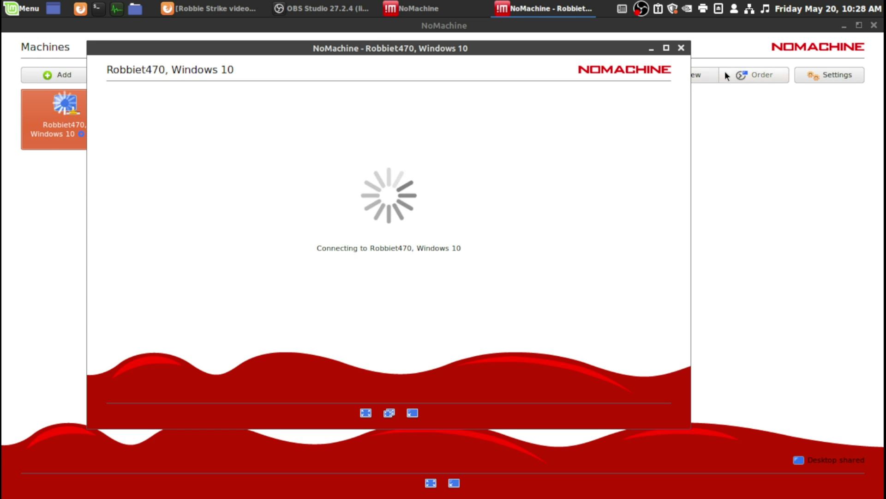
click(844, 26)
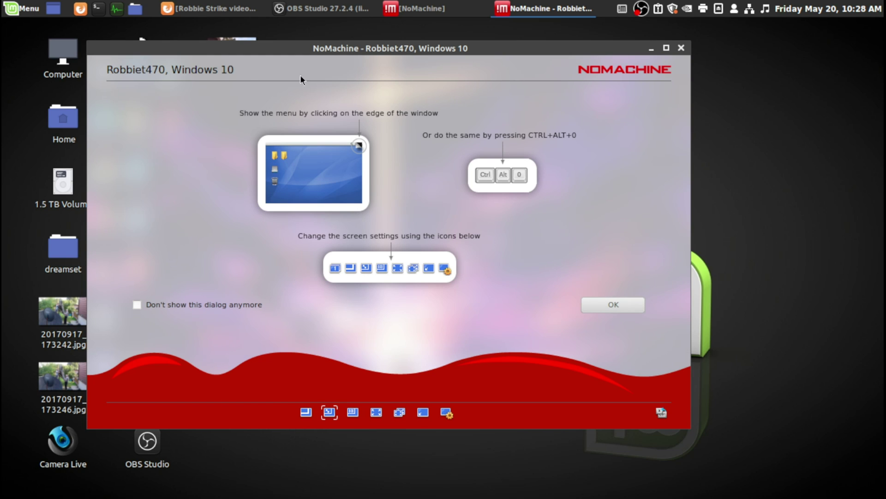
click(616, 307)
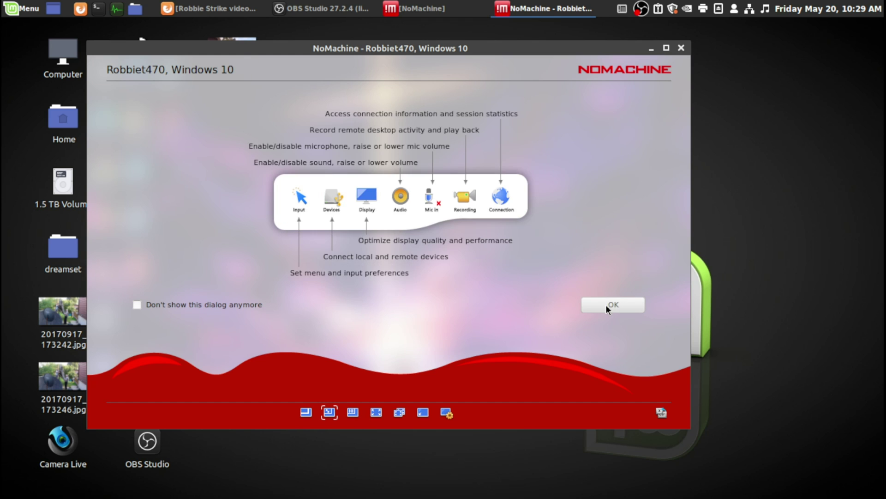
click(607, 307)
click(607, 308)
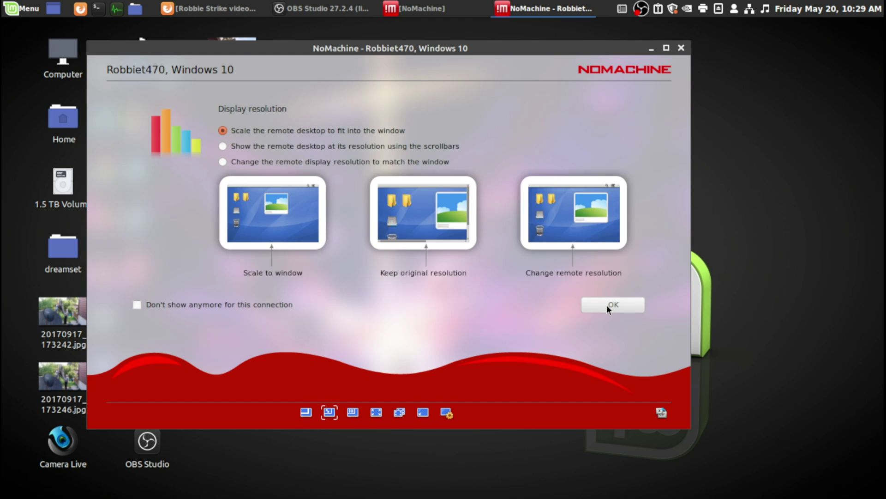
click(607, 305)
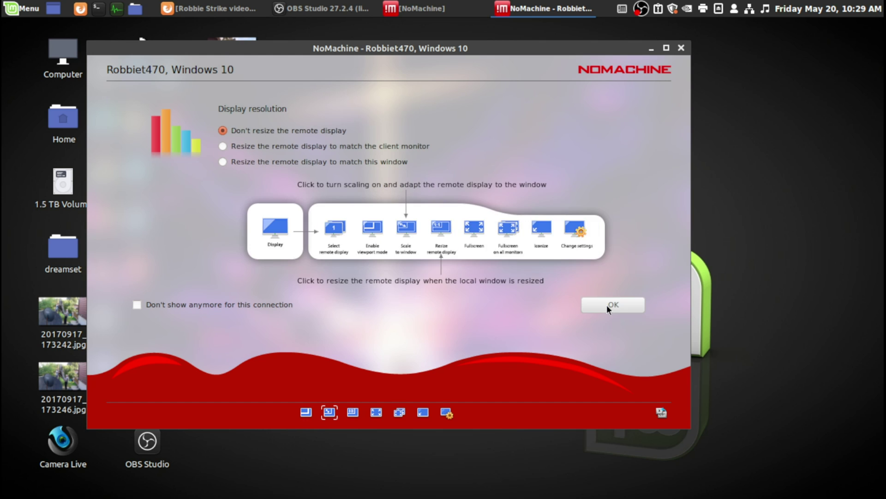
click(606, 305)
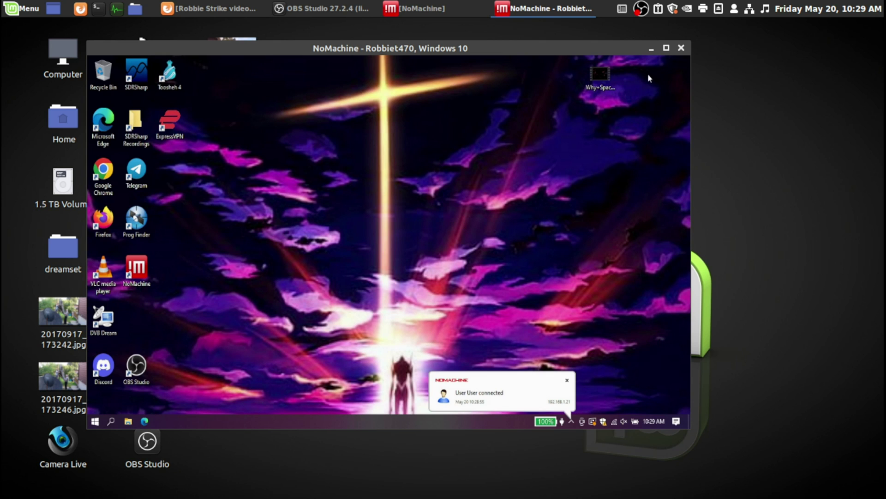
Maximize, restore and reposition the Windows 10 session window, then bring up its session menu
click(666, 48)
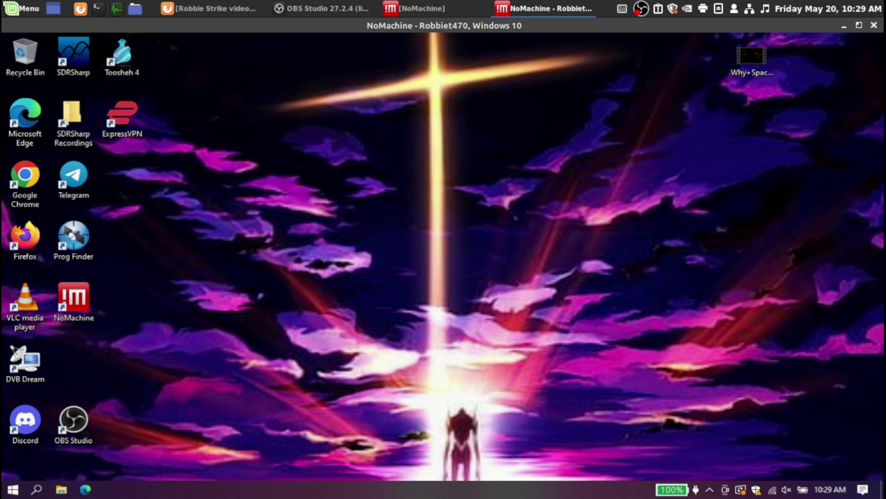
click(859, 25)
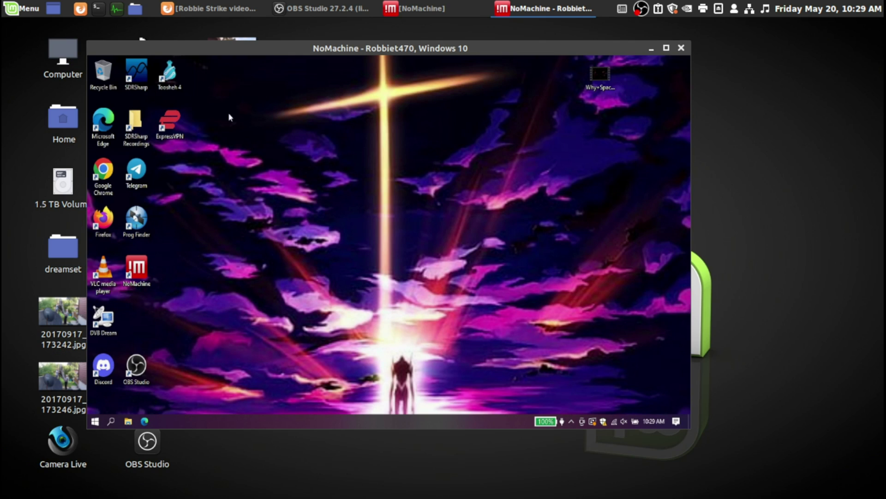
drag(196, 43, 209, 71)
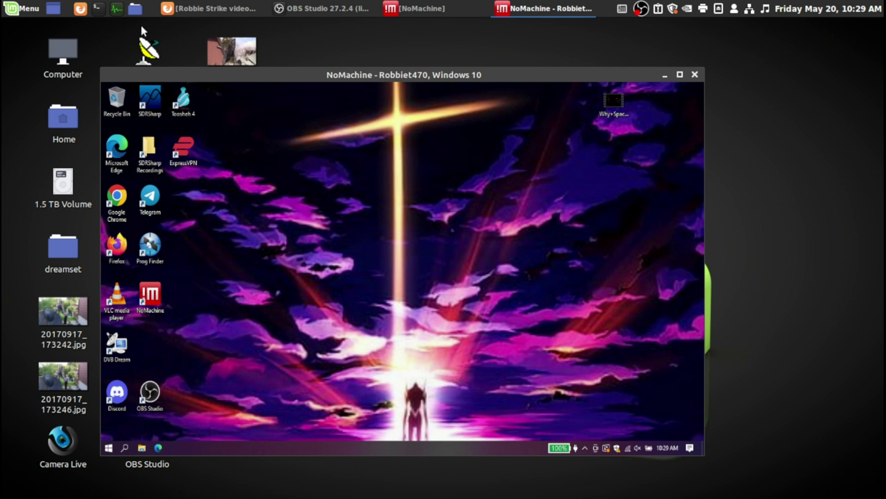
drag(300, 74, 283, 39)
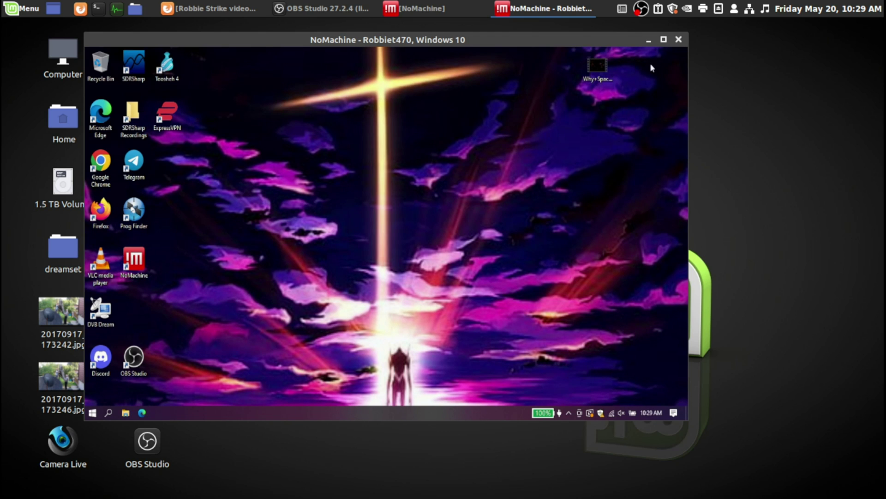
mouse_move(684, 52)
click(683, 52)
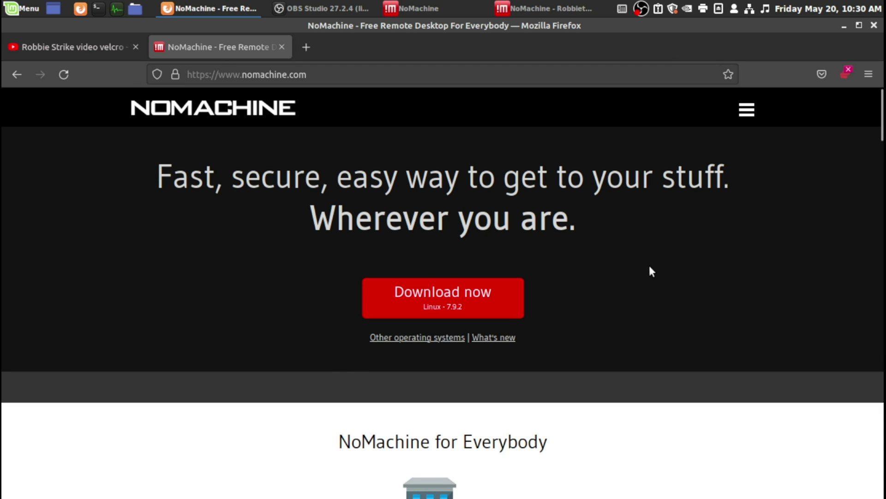
Scroll the NoMachine download page and go to the downloads for other operating systems
scroll(647, 265, down, 10)
scroll(647, 264, down, 15)
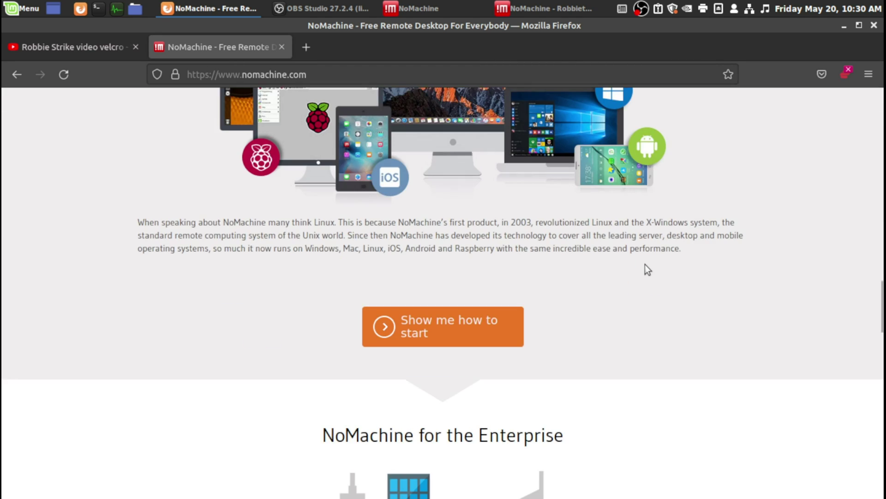
scroll(645, 265, down, 5)
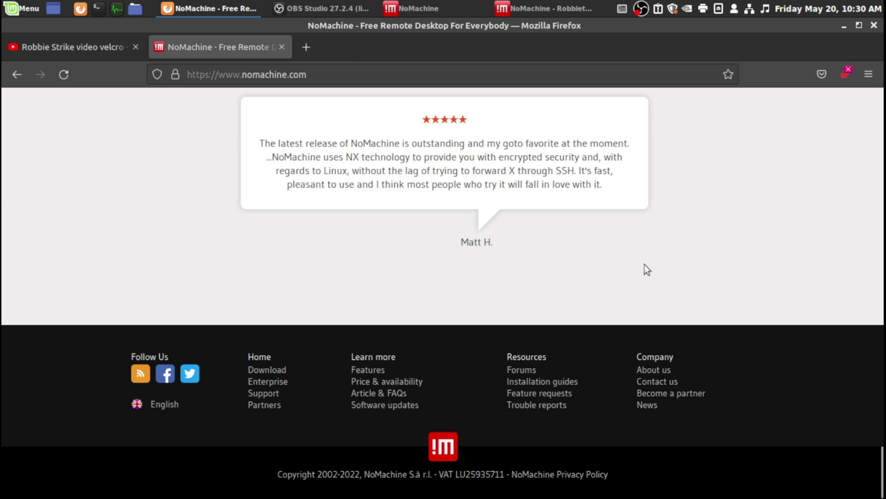
scroll(637, 260, up, 20)
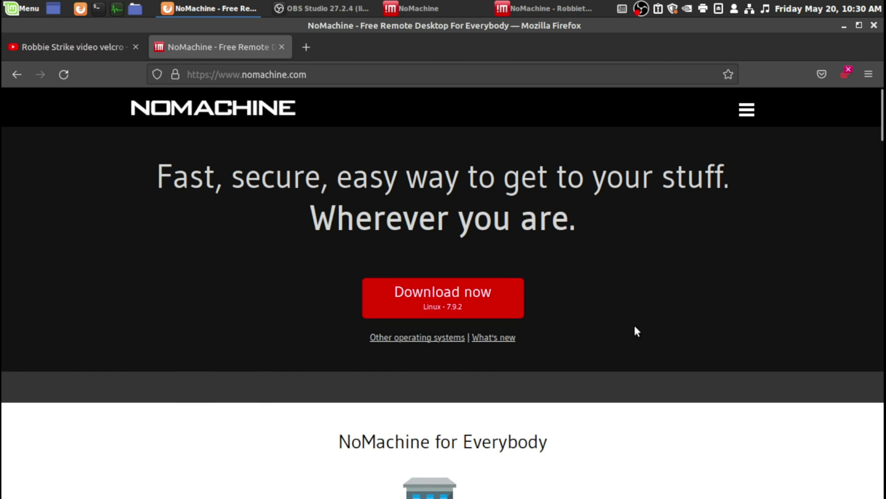
click(384, 338)
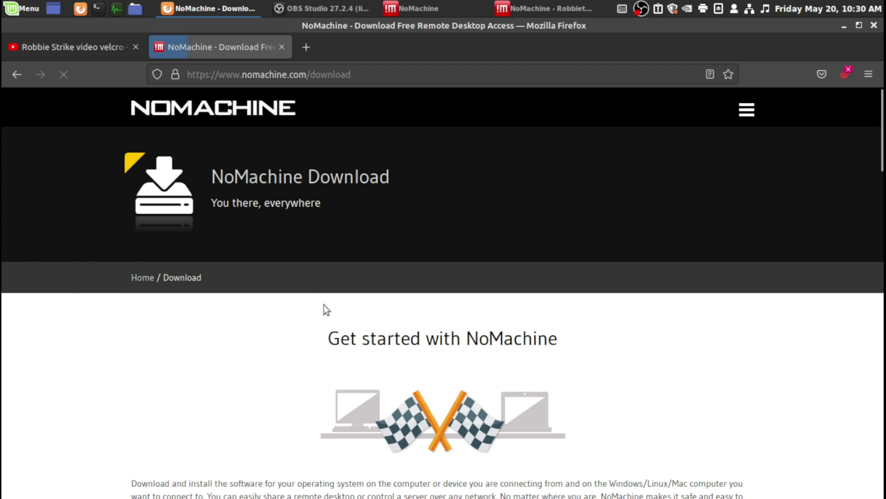
Review the Windows, Mac and Linux download sections, return to the home page, and open NoMachine's tray menu
scroll(292, 284, down, 1)
scroll(292, 283, down, 5)
scroll(139, 323, down, 3)
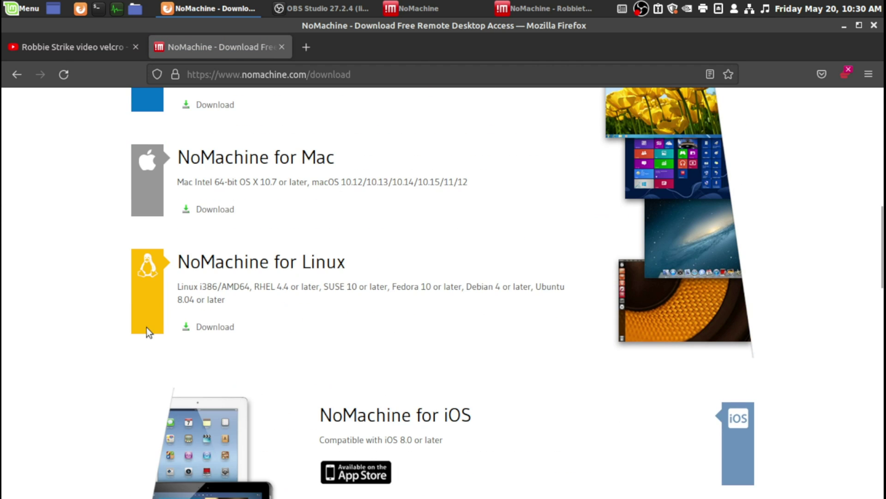
scroll(146, 328, up, 1)
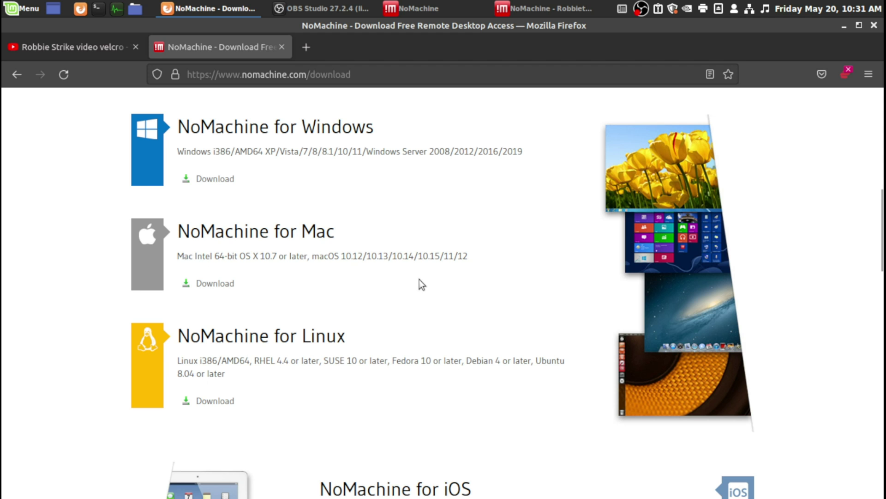
scroll(412, 289, up, 3)
scroll(412, 290, down, 5)
scroll(411, 290, up, 6)
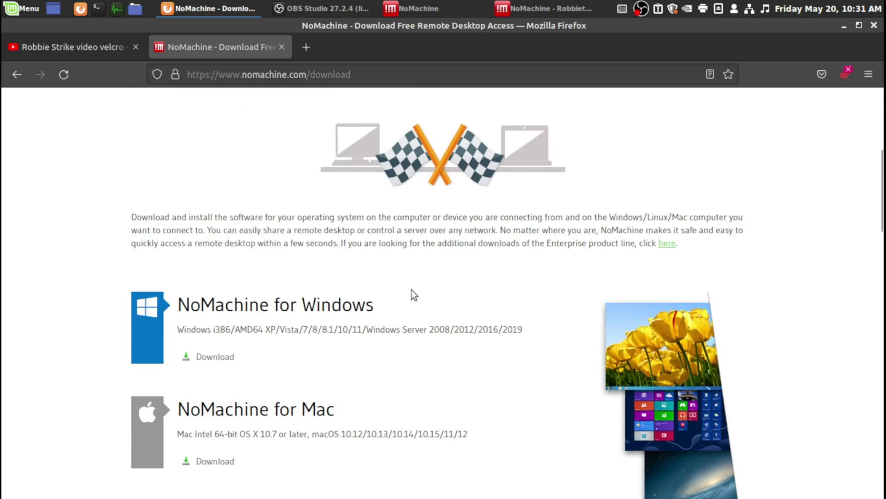
scroll(411, 290, up, 5)
scroll(411, 289, down, 8)
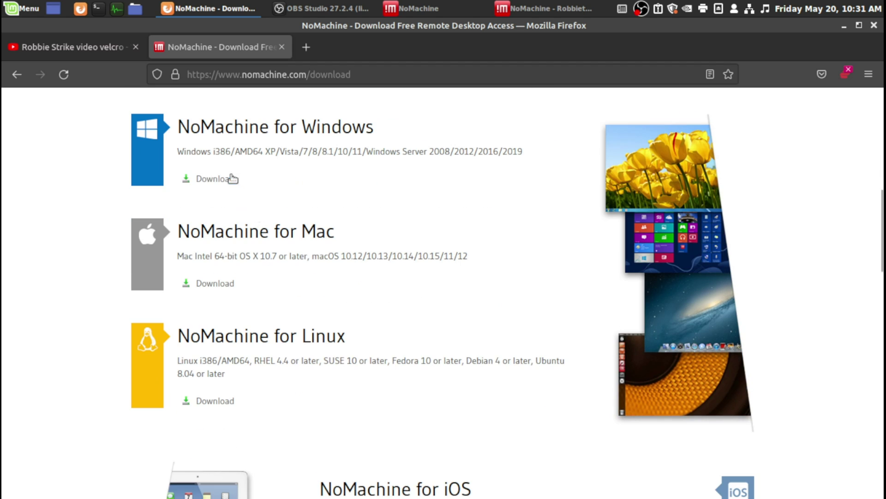
key(alt+Left)
click(641, 9)
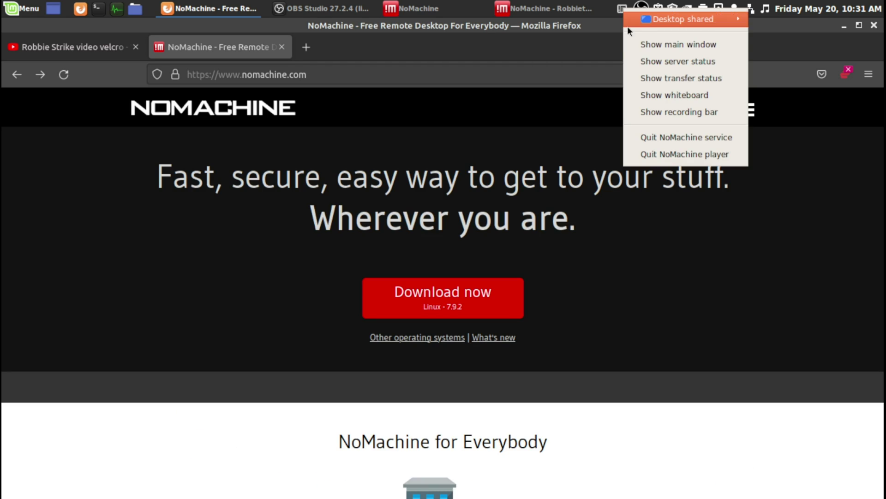
Bring up NoMachine's main window, minimize Firefox, move the Windows 10 session window, then close it
mouse_move(648, 18)
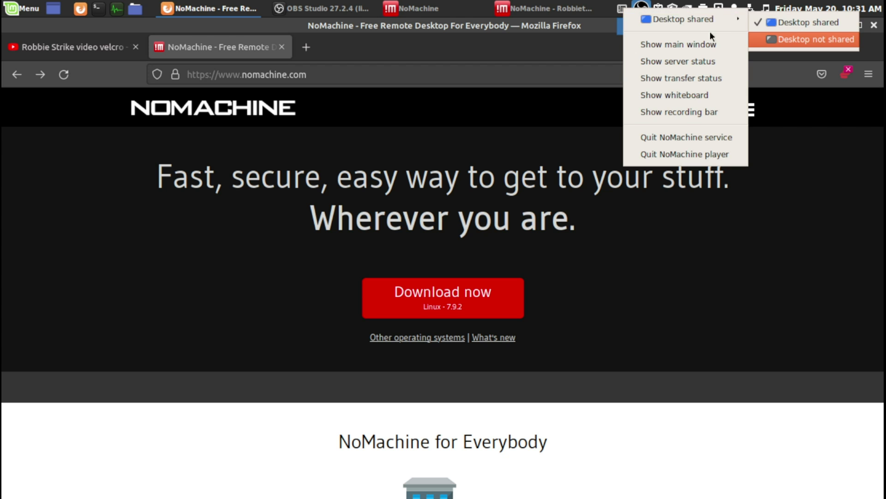
click(686, 46)
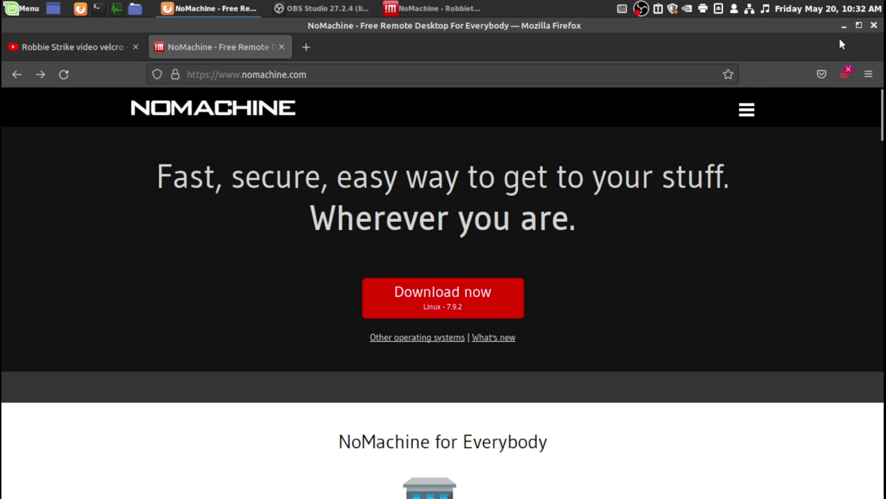
click(849, 26)
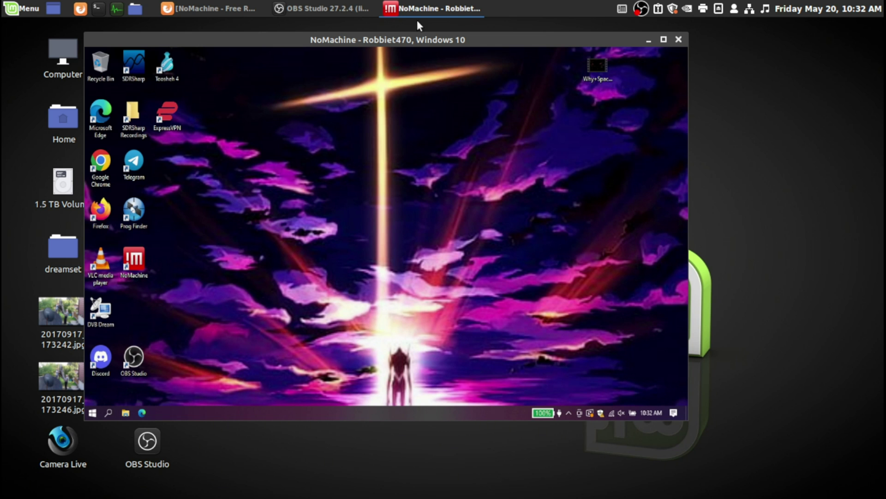
drag(402, 40, 355, 64)
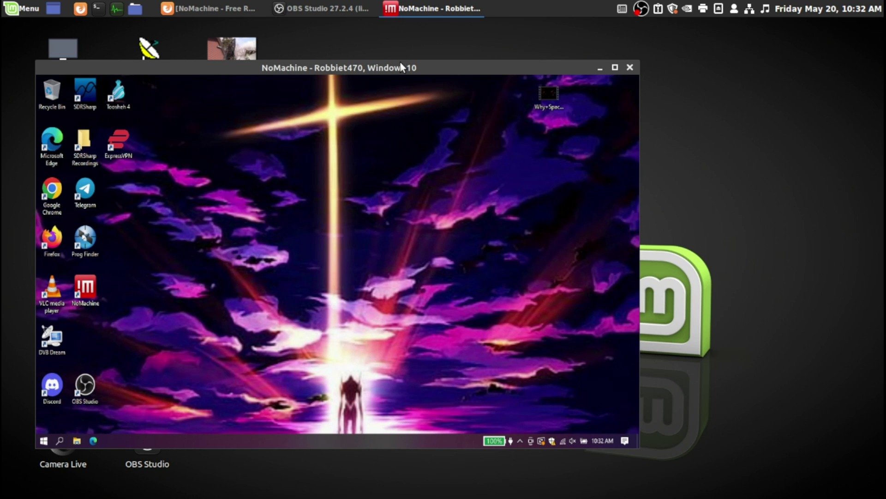
key(alt+F4)
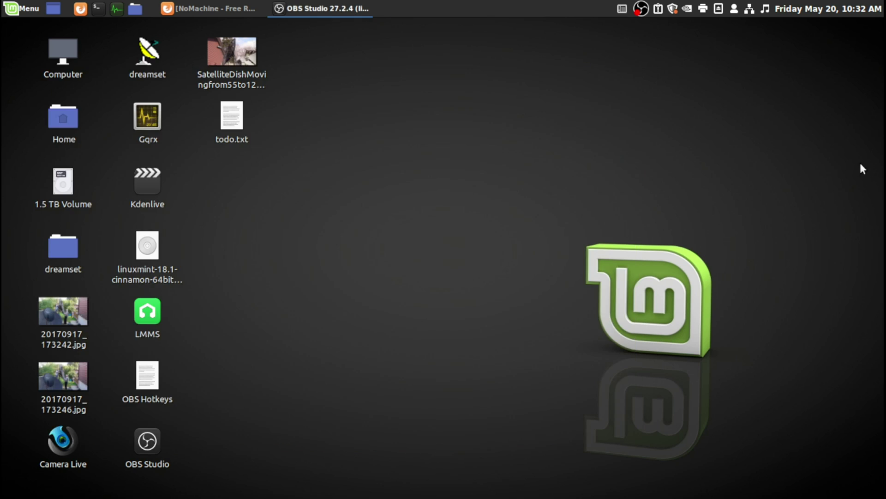
Launch Parsec from the Internet category of the Linux Mint menu
click(41, 9)
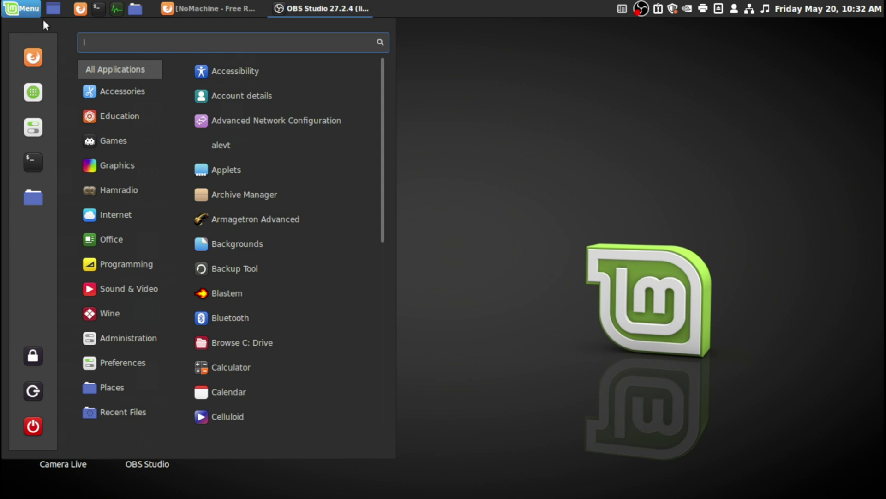
mouse_move(157, 216)
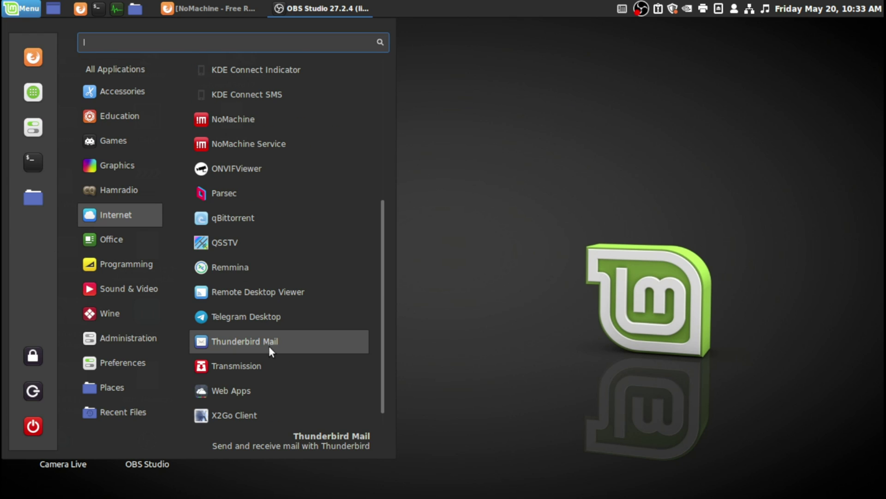
click(237, 193)
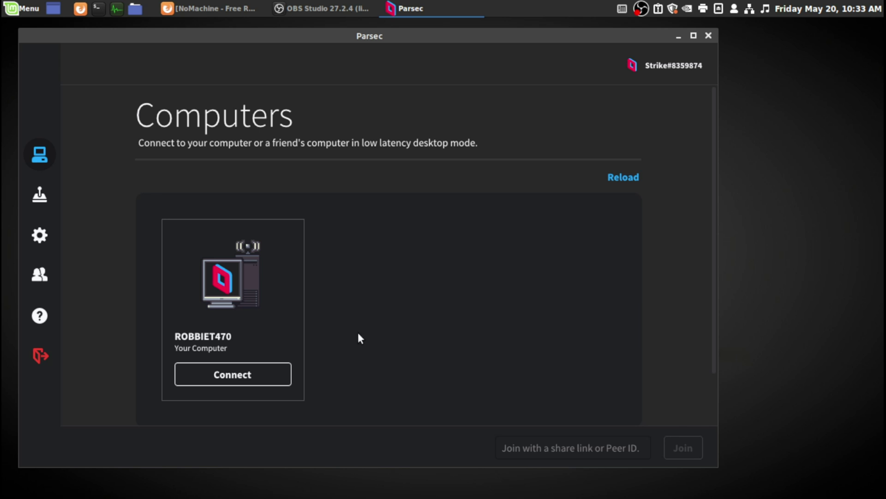
Connect to ROBBIET470 in Parsec, open and close the remote Start menu, then show Parsec's overlay
click(253, 371)
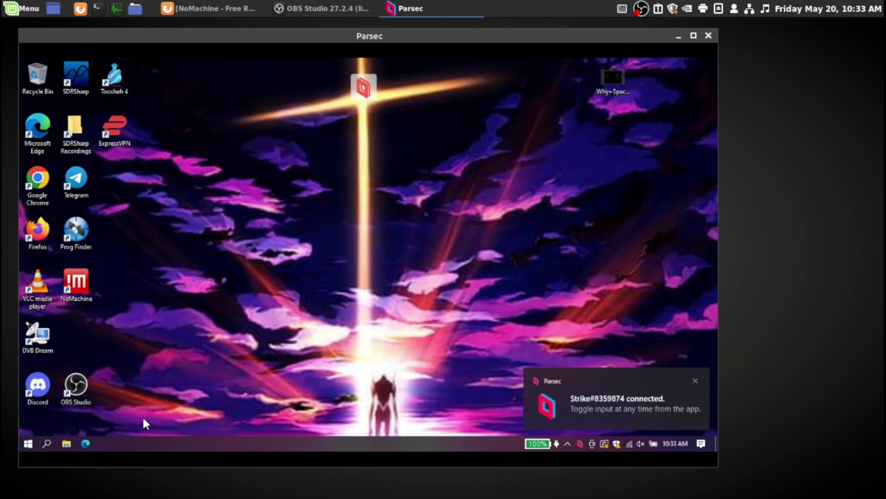
click(25, 443)
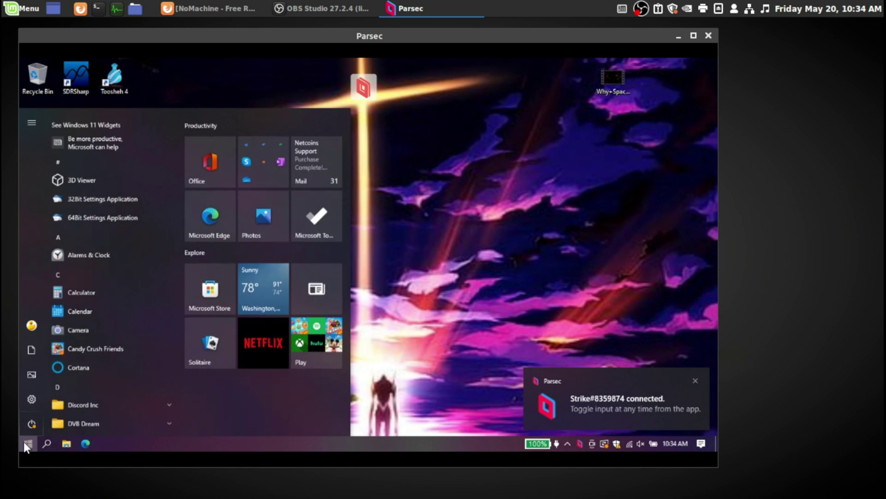
click(25, 442)
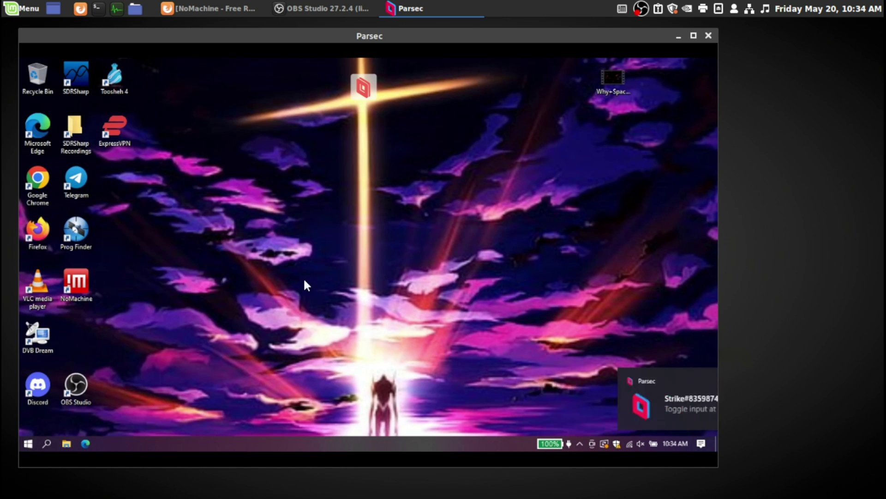
click(361, 83)
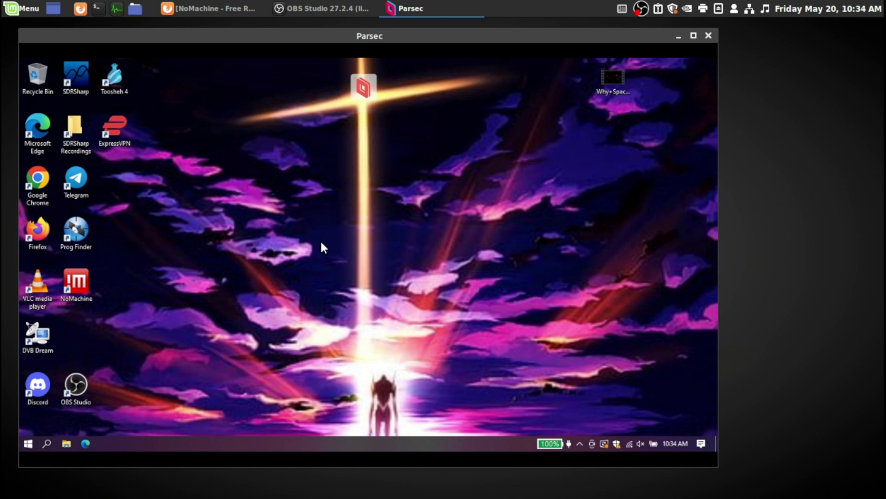
Launch NoMachine on the remote Windows PC and connect to Linux Mint 20.2, accepting its host certificate
double_click(76, 283)
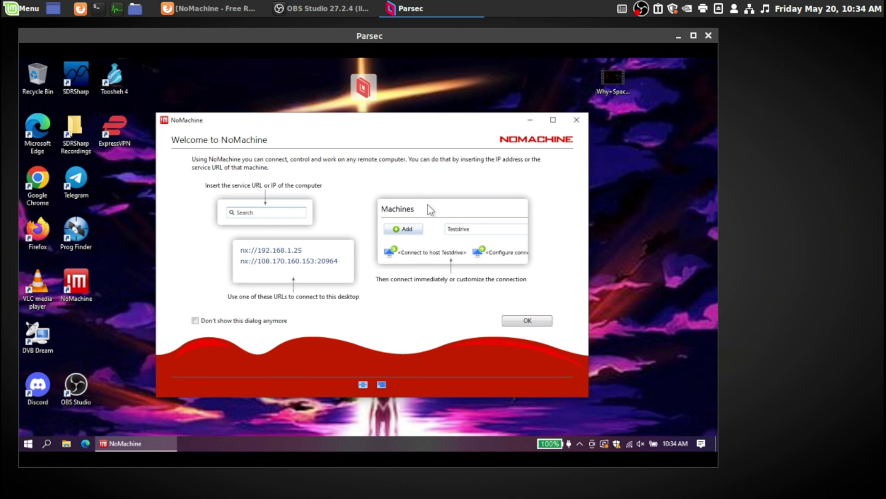
click(515, 321)
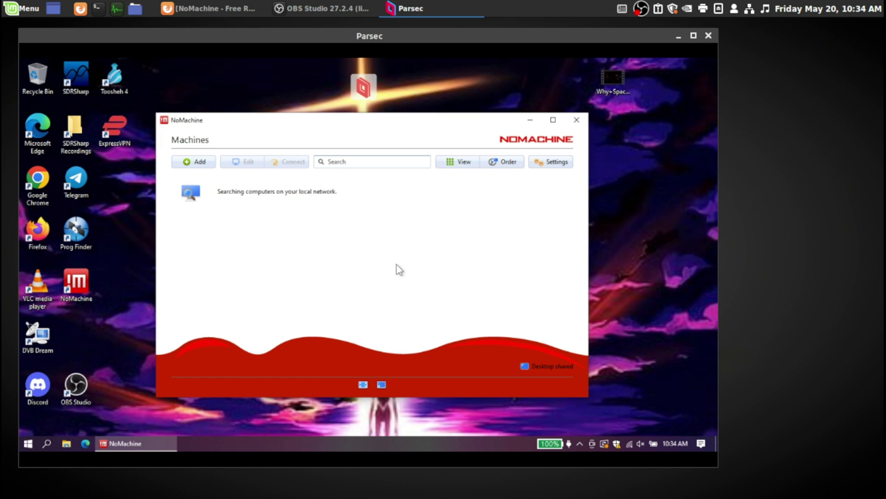
double_click(202, 185)
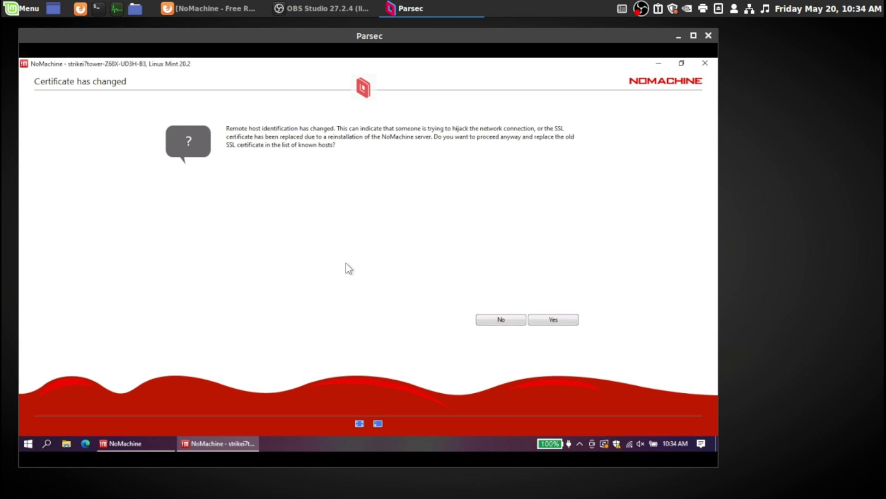
click(557, 322)
click(557, 322)
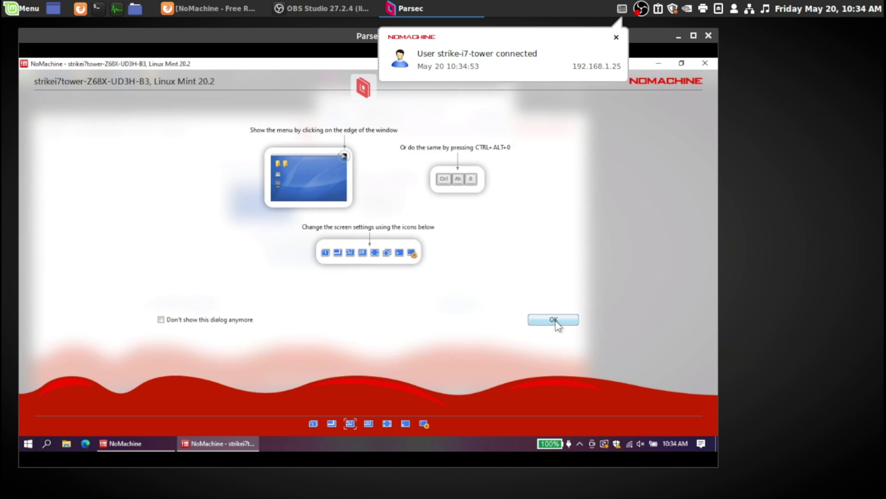
Dismiss the three connection tips pages to reveal the Linux Mint desktop
click(556, 320)
click(556, 320)
click(556, 320)
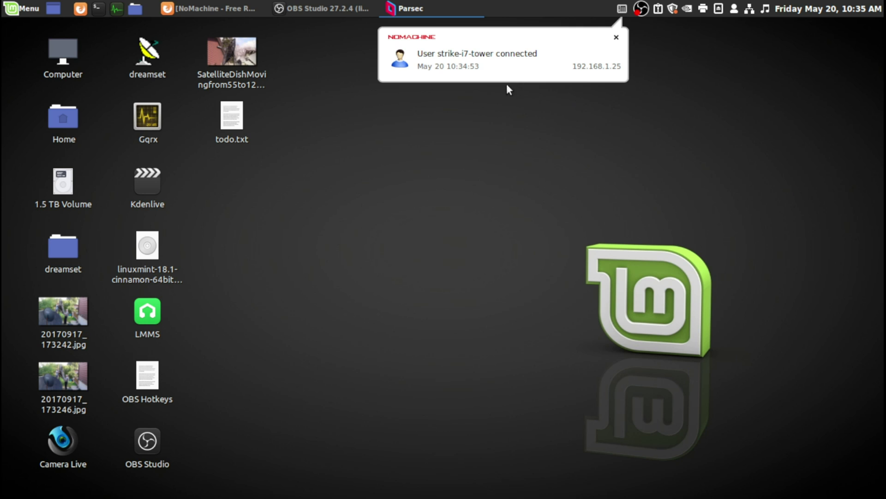
Restore and recentre the Parsec window, reconnect to ROBBIET470, and close the remote NoMachine machine list
click(431, 8)
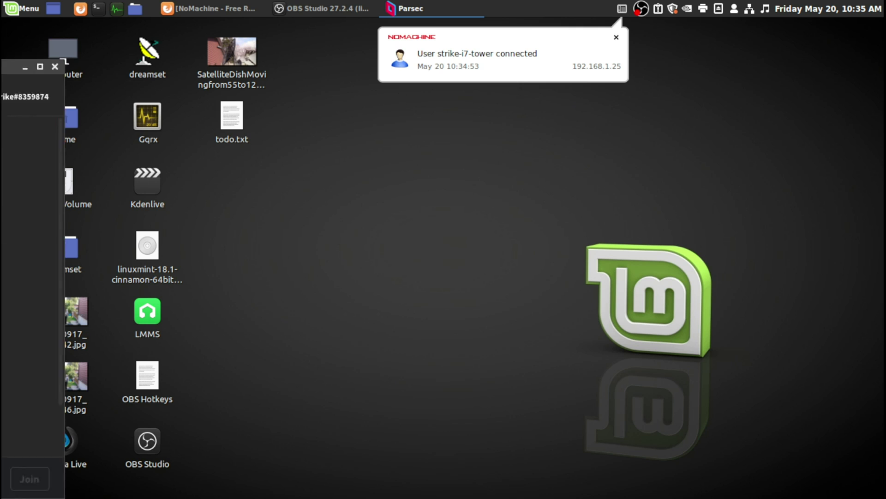
drag(529, 88, 566, 42)
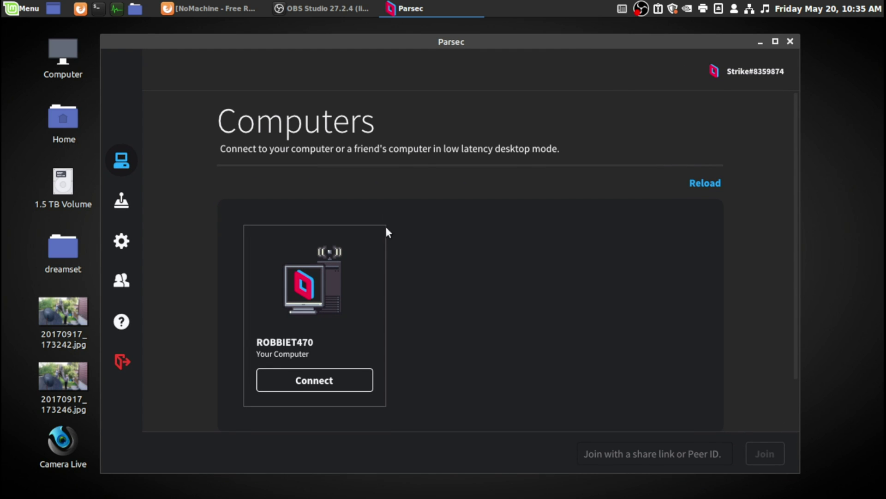
click(314, 381)
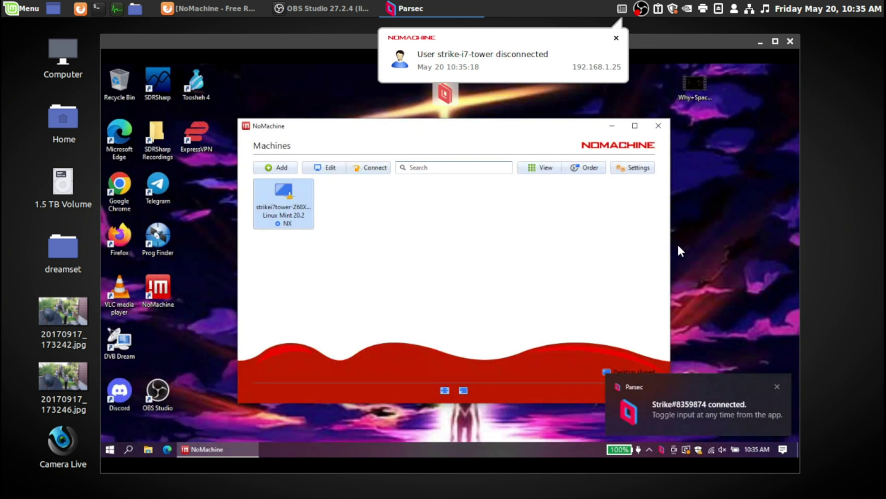
click(658, 126)
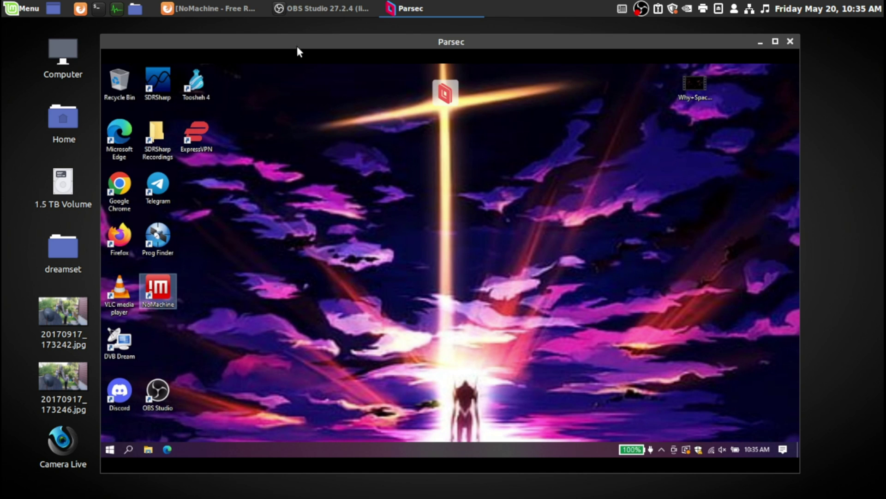
mouse_move(330, 9)
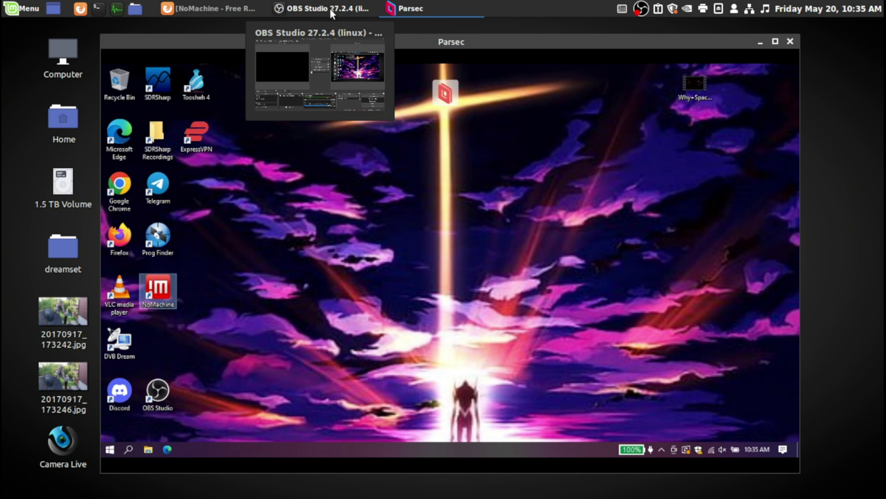